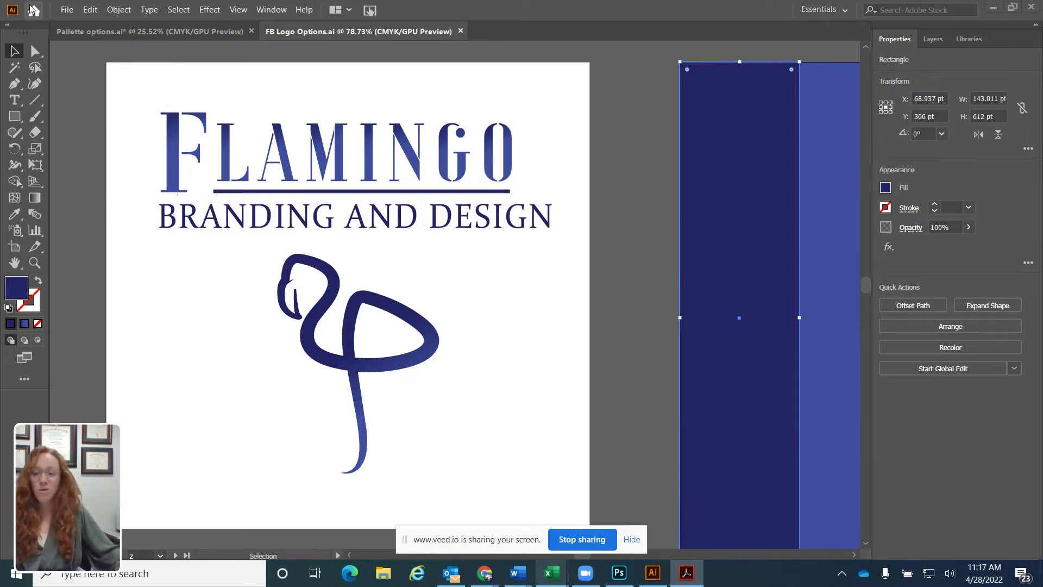
pyautogui.click(90, 10)
pyautogui.click(92, 9)
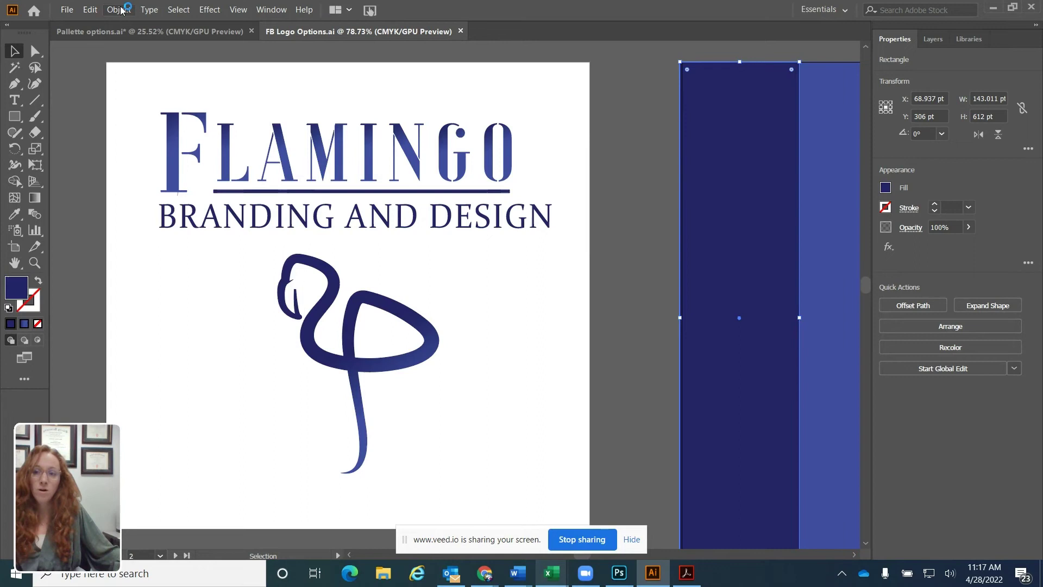
pyautogui.click(197, 10)
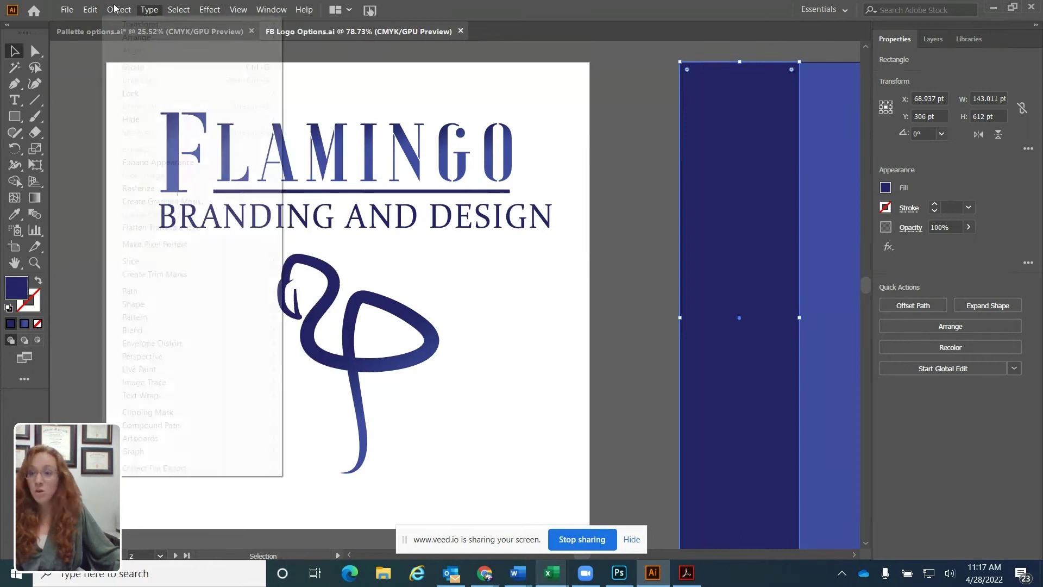
pyautogui.moveTo(68, 10)
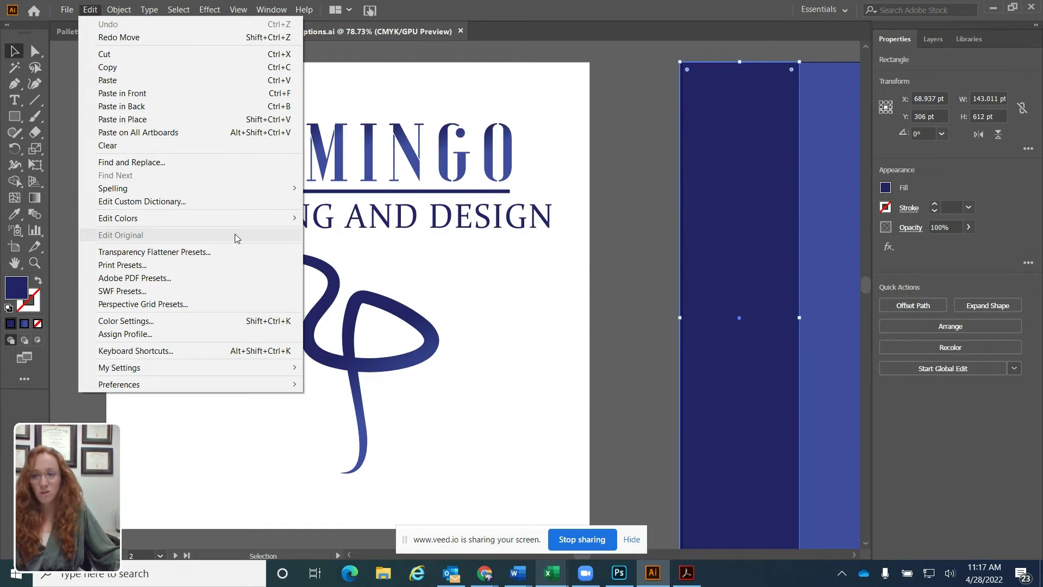
pyautogui.click(622, 210)
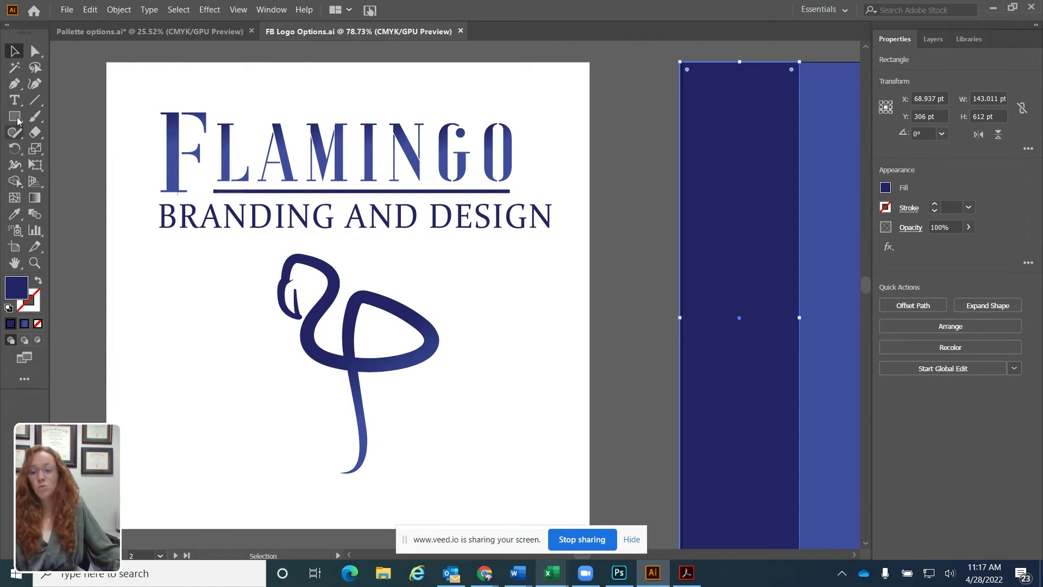
pyautogui.click(168, 148)
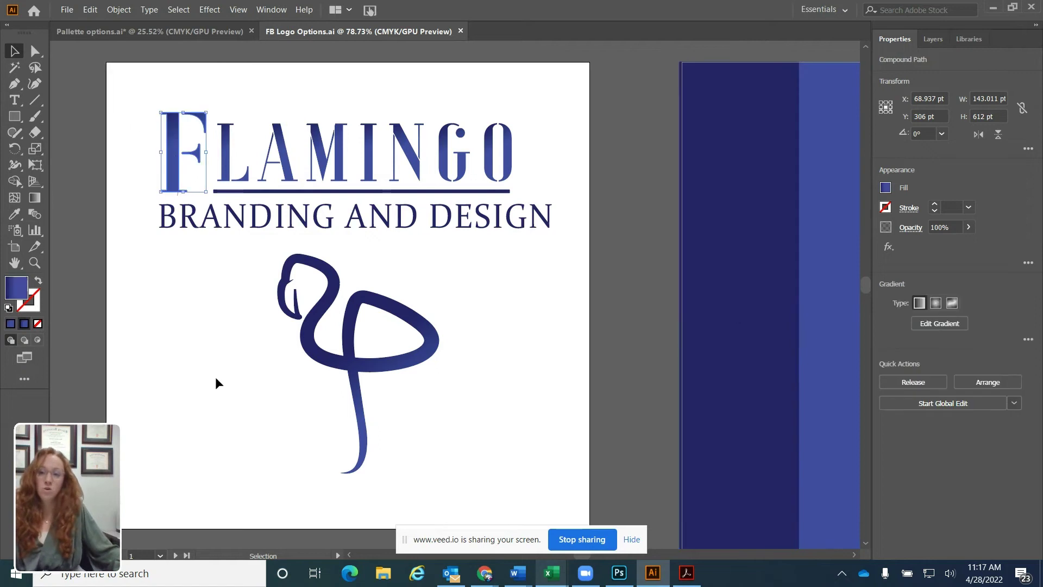
pyautogui.click(262, 246)
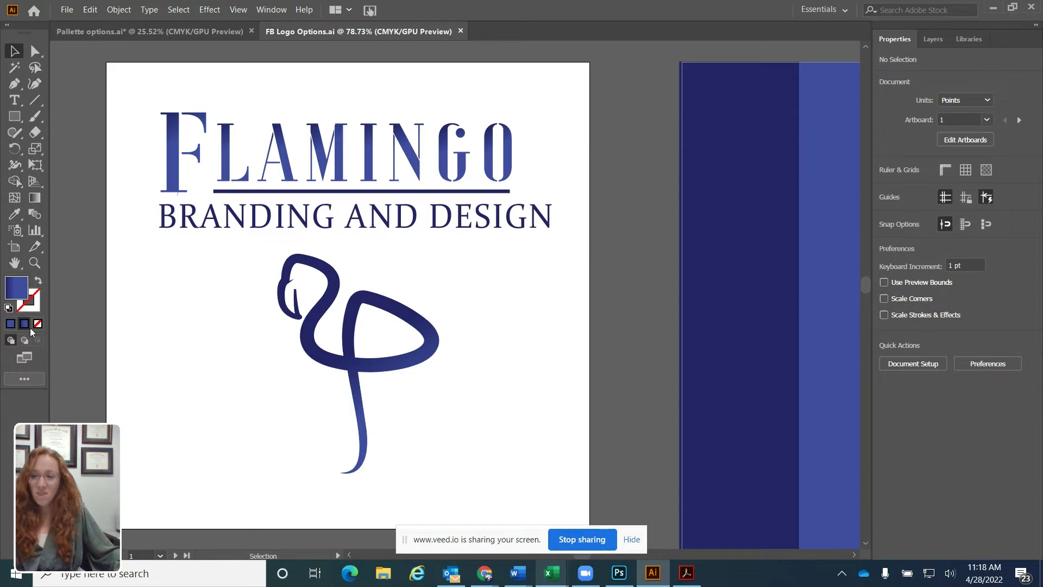
pyautogui.click(27, 377)
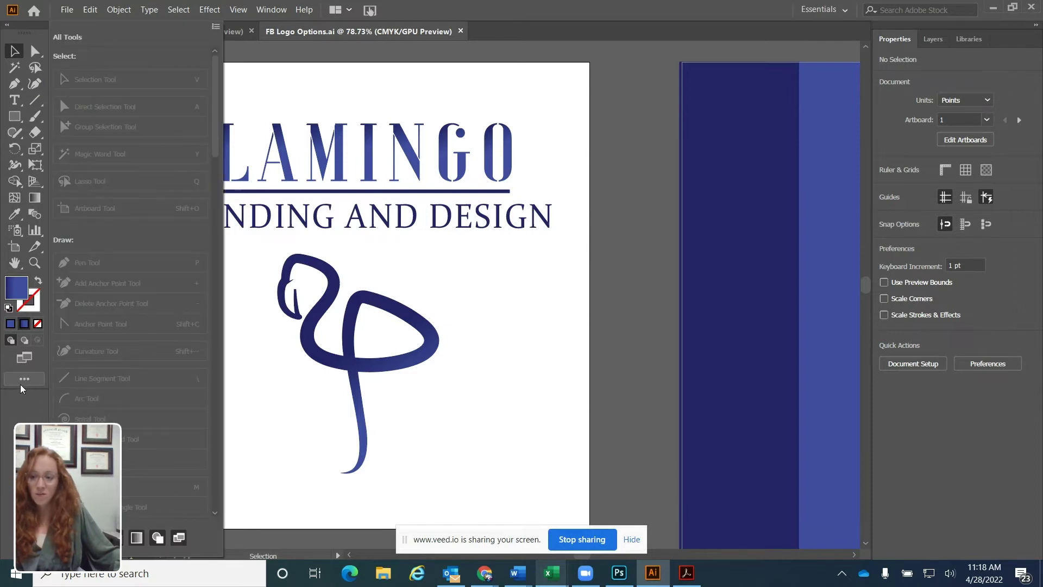
pyautogui.click(22, 383)
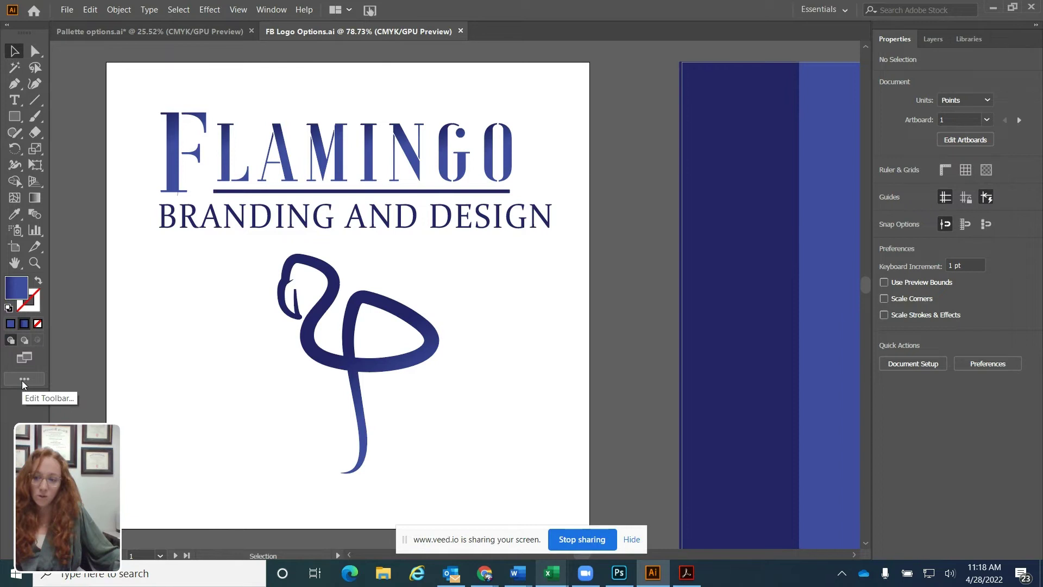
pyautogui.click(22, 381)
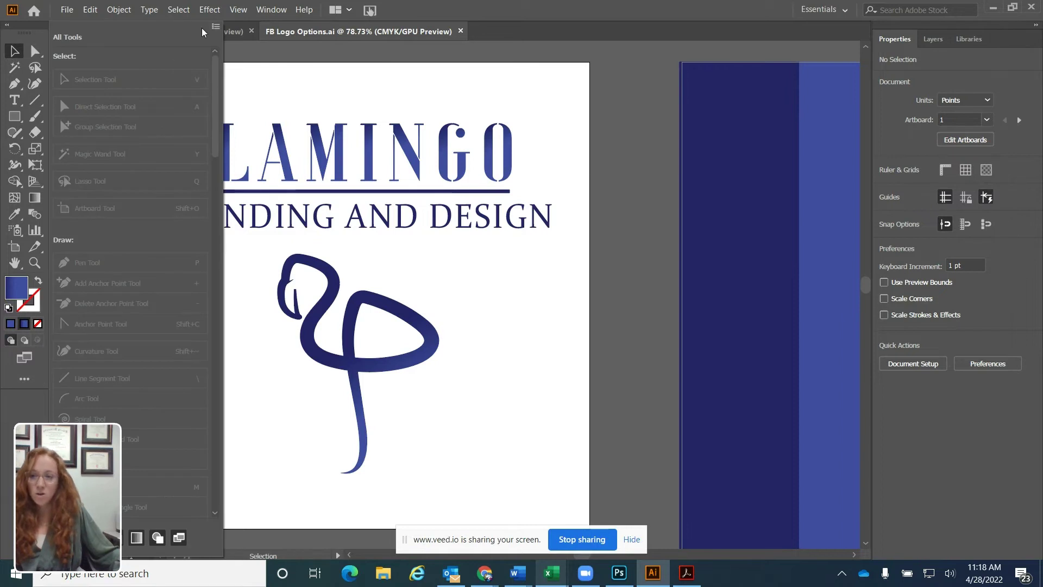
pyautogui.click(216, 27)
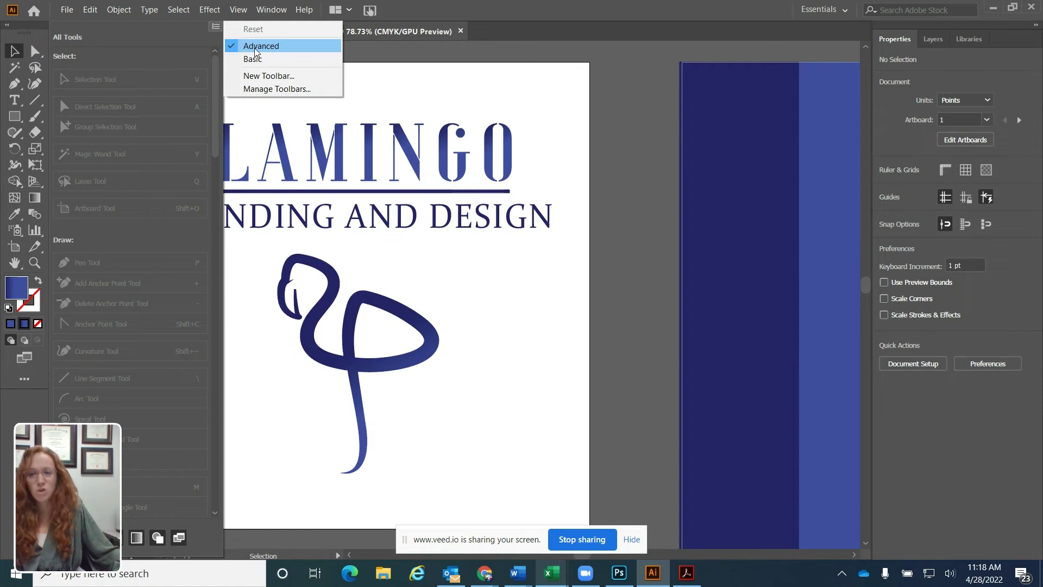
pyautogui.click(601, 395)
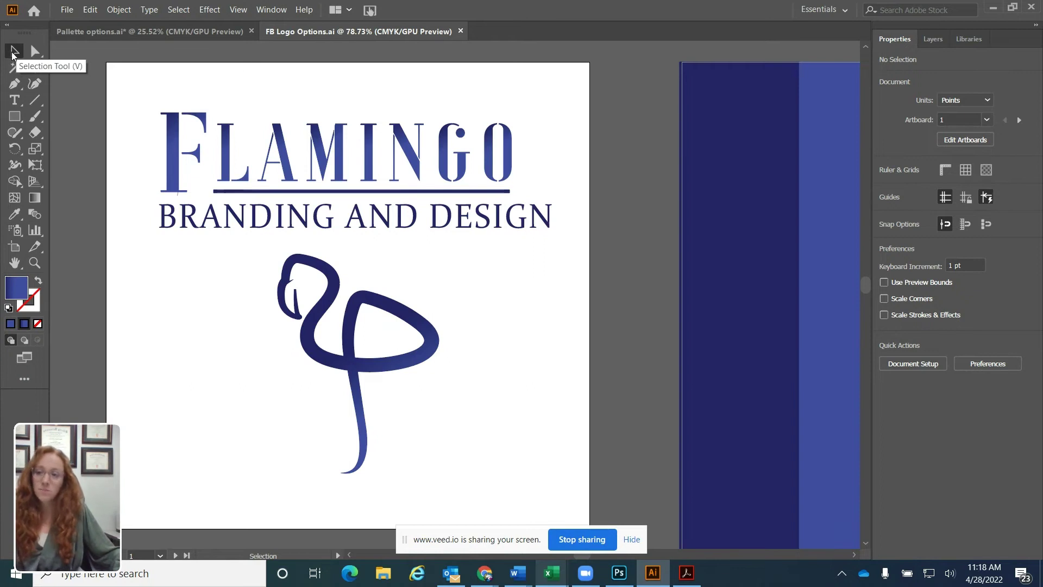
pyautogui.moveTo(327, 301); pyautogui.dragTo(208, 308)
pyautogui.moveTo(268, 319); pyautogui.dragTo(403, 302)
pyautogui.hotkey('ctrl', 'z')
pyautogui.hotkey('ctrl', 'z')
pyautogui.hotkey('ctrl', 'z')
pyautogui.hotkey('ctrl', 'z')
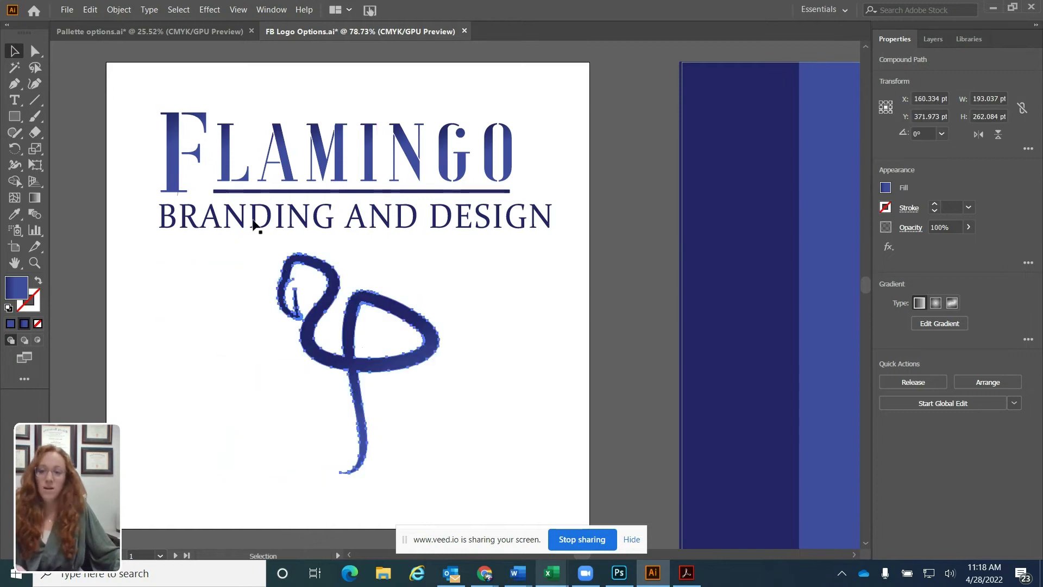
pyautogui.click(33, 50)
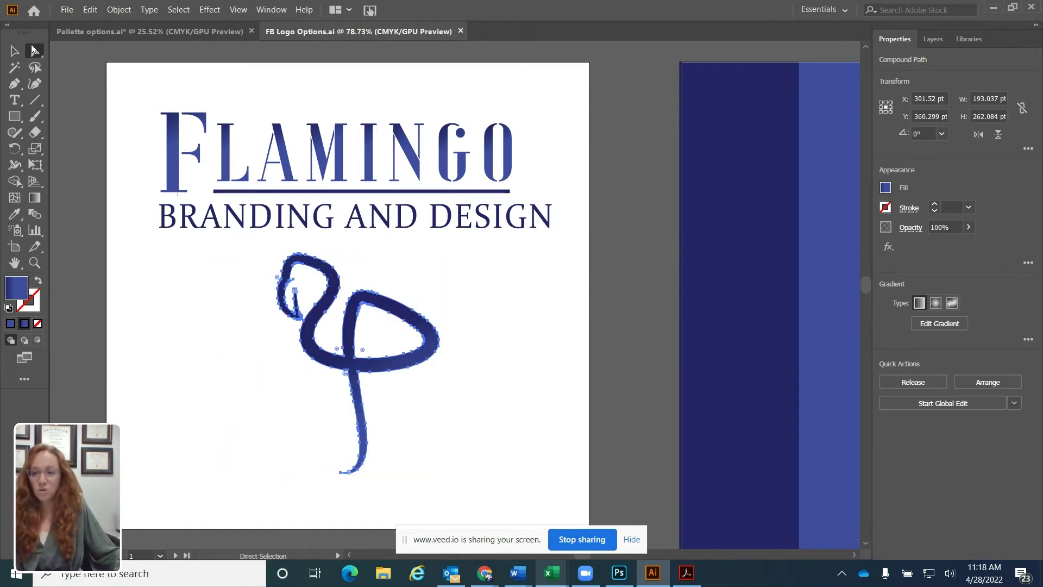
pyautogui.click(376, 296)
pyautogui.moveTo(383, 275); pyautogui.dragTo(398, 232)
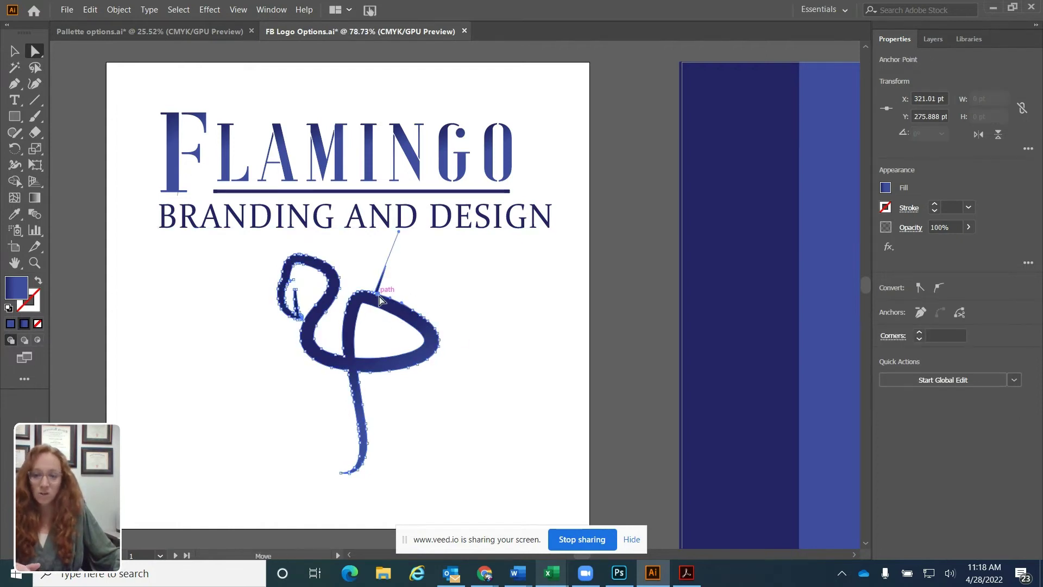
pyautogui.moveTo(378, 298); pyautogui.dragTo(433, 245)
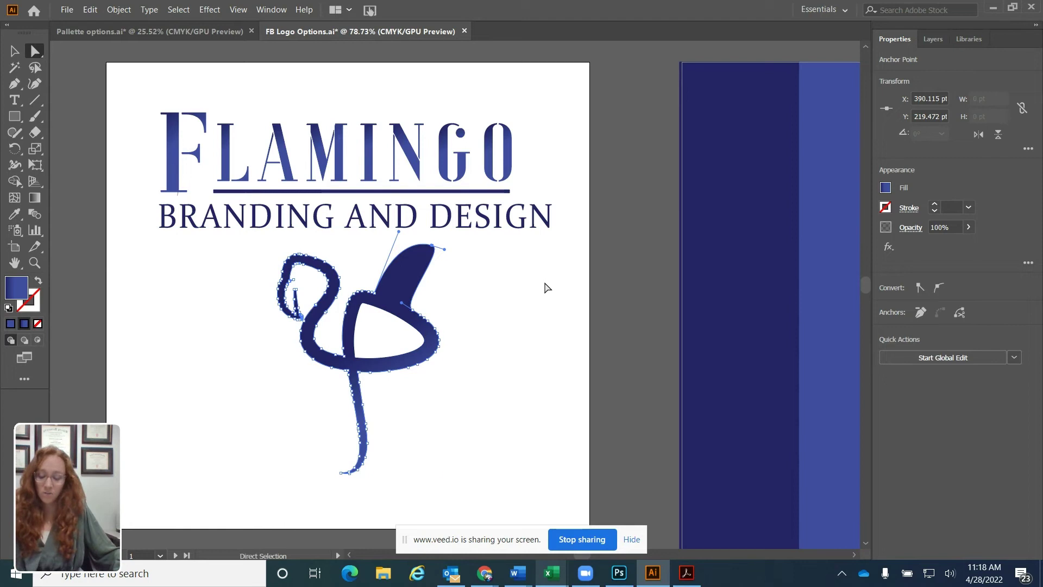
pyautogui.hotkey('ctrl', 'z')
pyautogui.hotkey('ctrl', 'z')
pyautogui.hotkey('ctrl', 'z')
pyautogui.hotkey('ctrl', 'z')
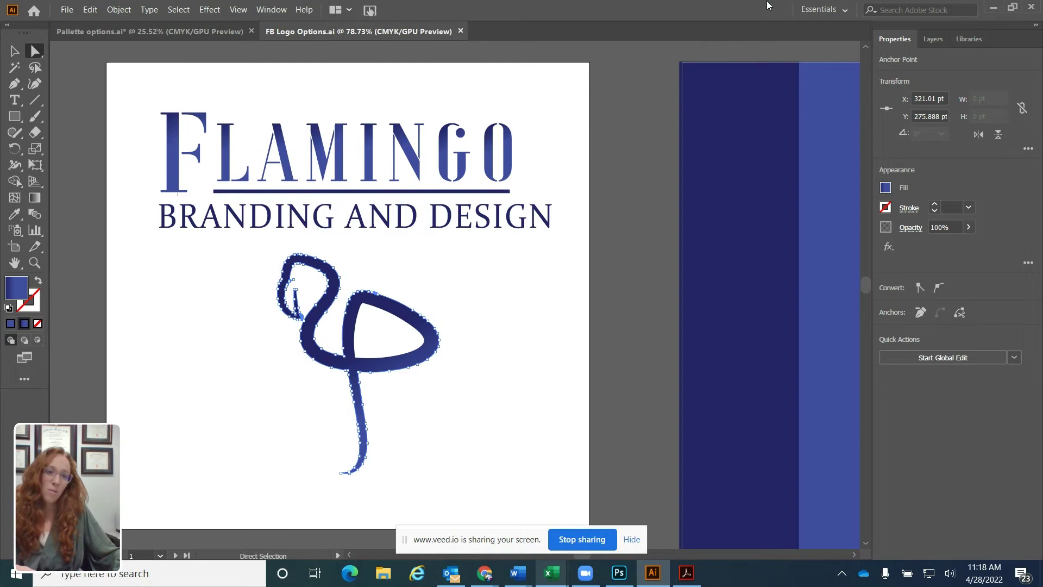
pyautogui.click(823, 8)
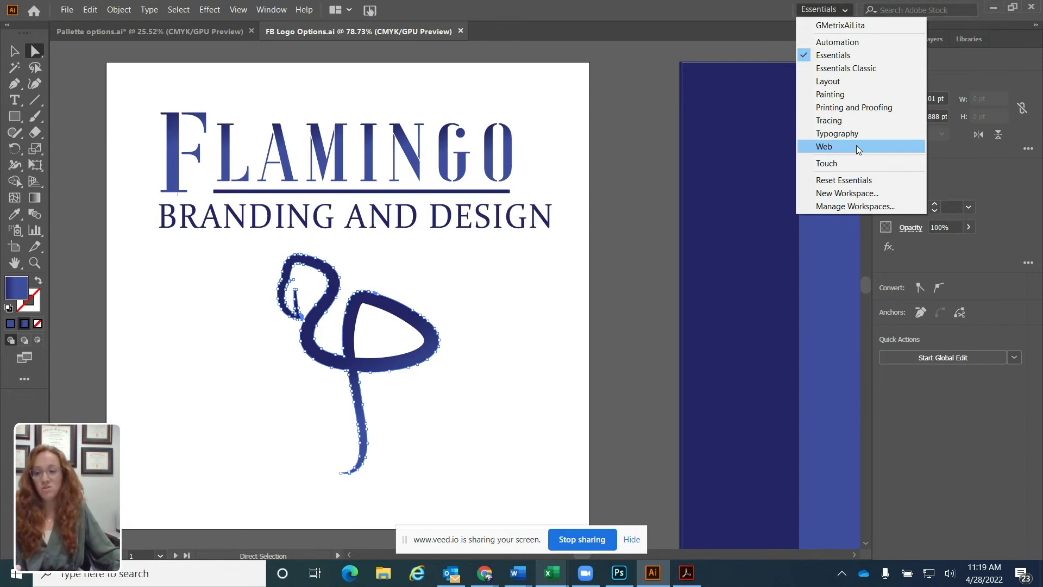
pyautogui.click(610, 236)
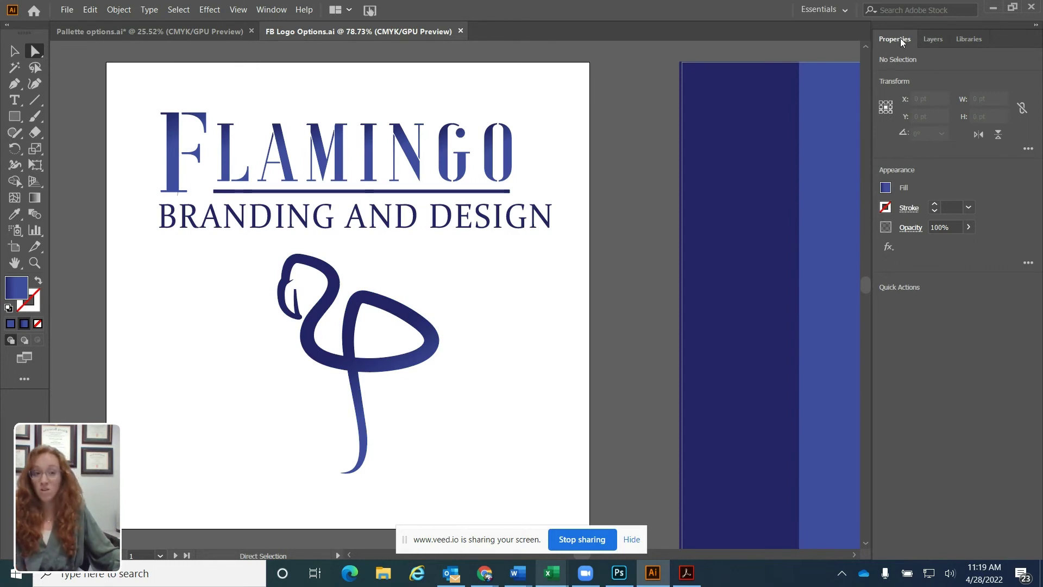
pyautogui.click(931, 38)
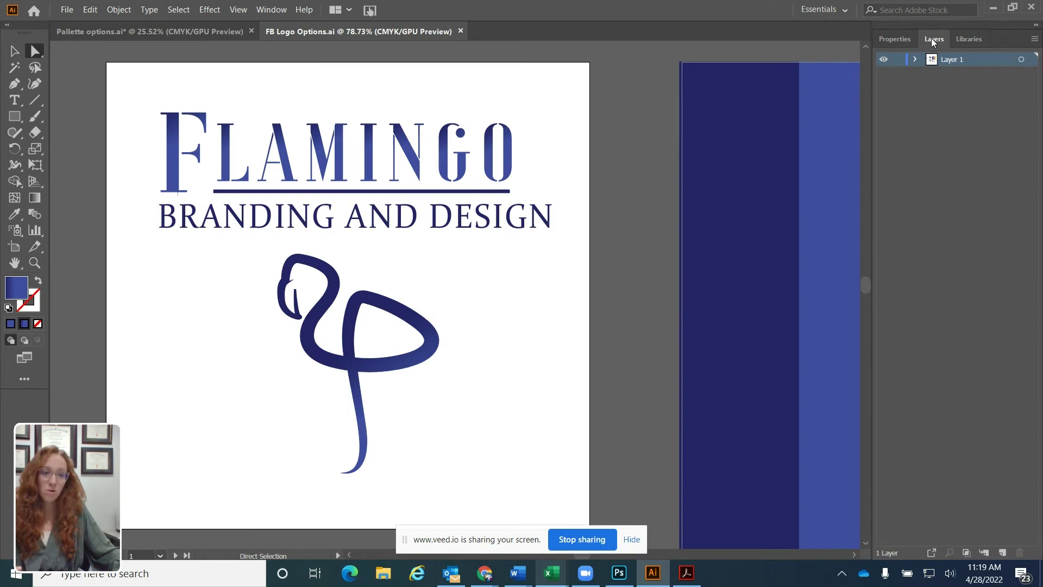
pyautogui.click(964, 41)
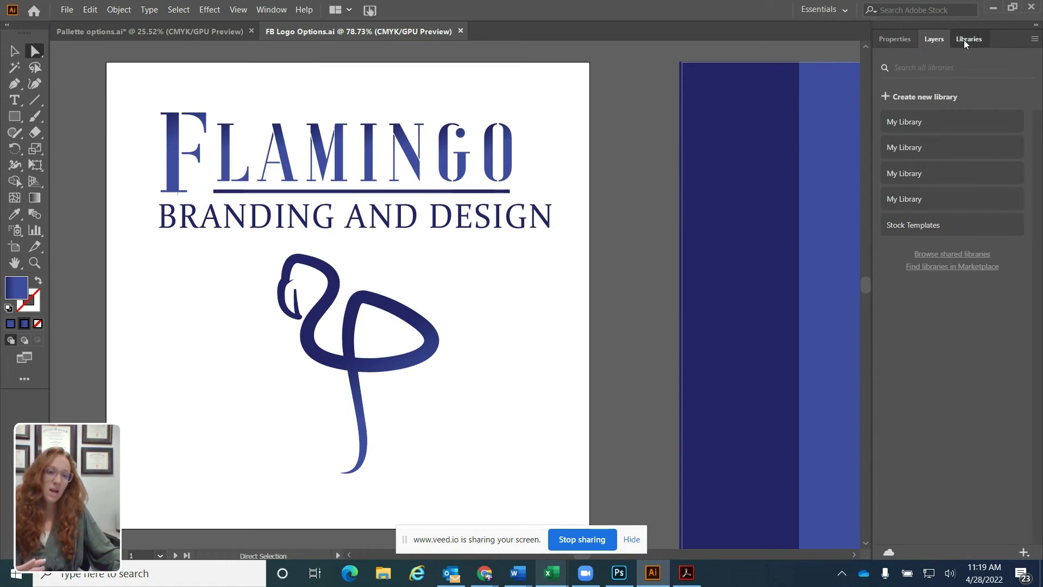
pyautogui.click(893, 39)
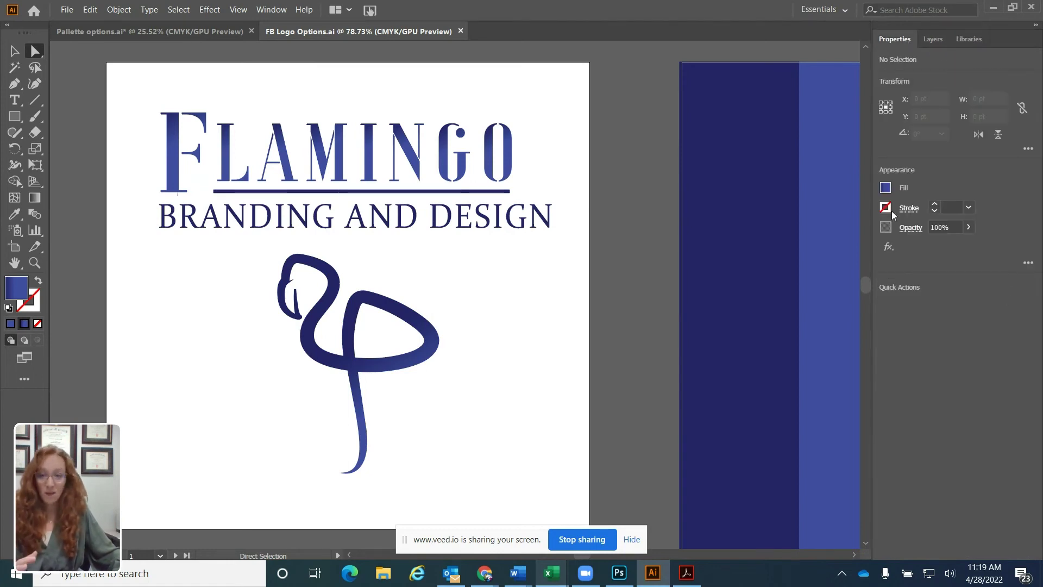
pyautogui.click(266, 10)
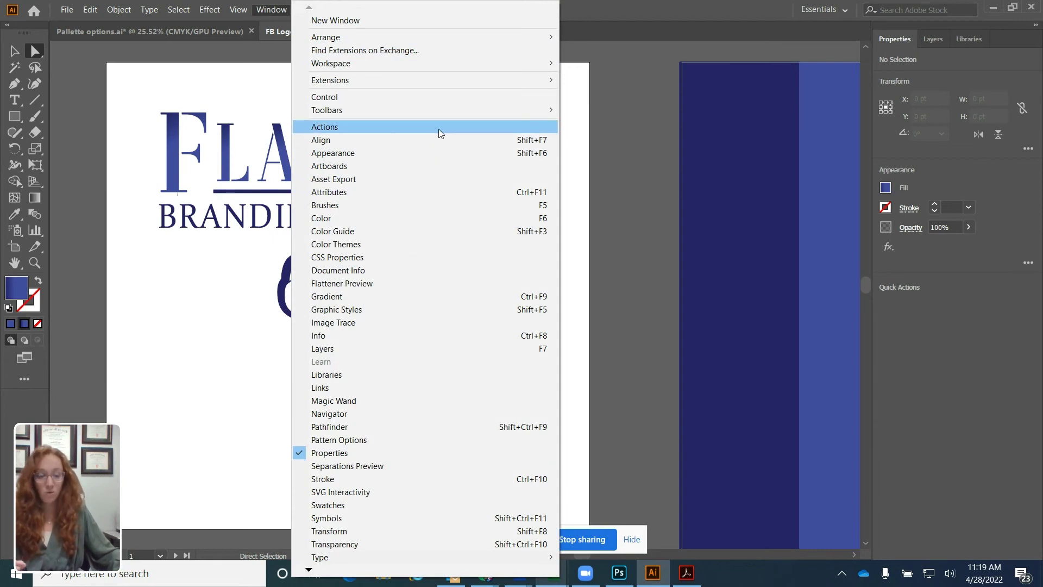
pyautogui.click(416, 154)
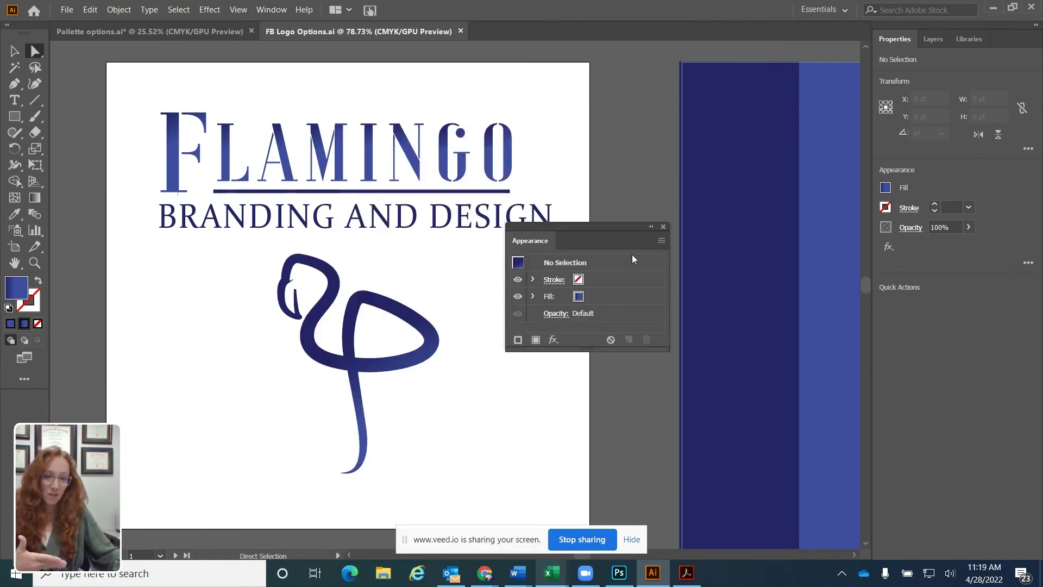
pyautogui.click(663, 226)
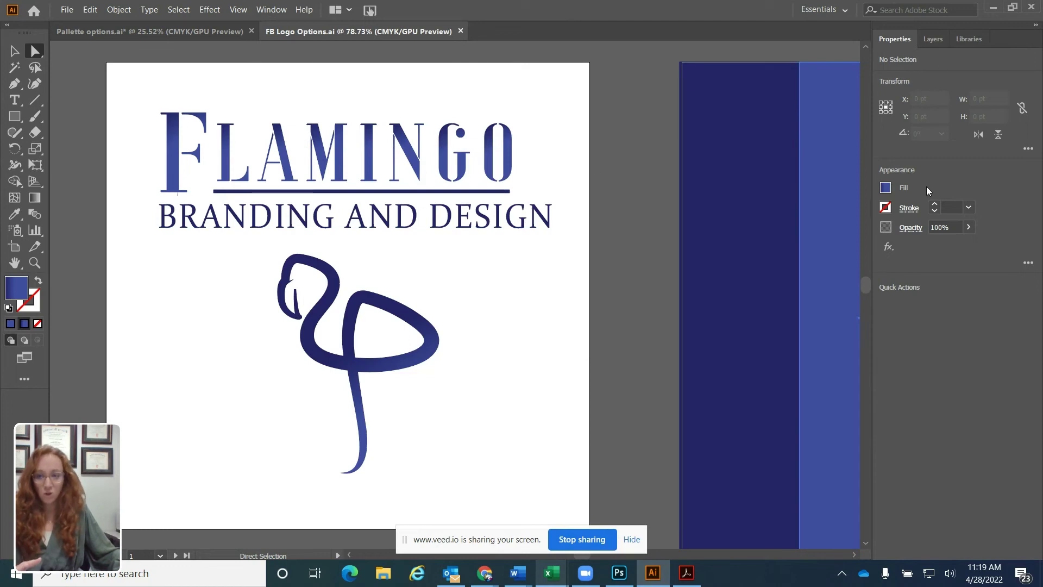
pyautogui.click(15, 52)
pyautogui.click(223, 217)
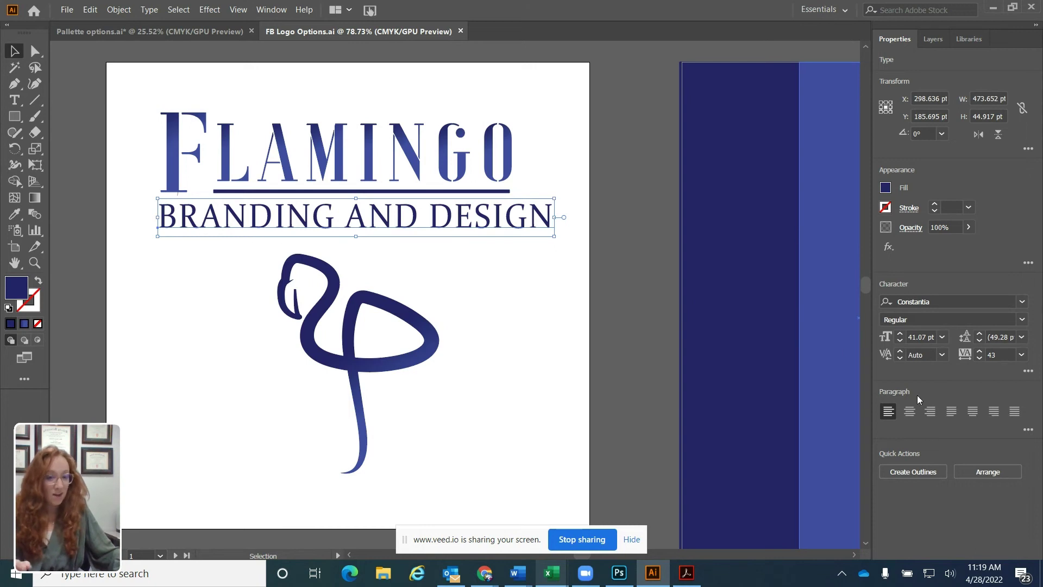
pyautogui.click(14, 83)
pyautogui.click(79, 237)
pyautogui.click(147, 302)
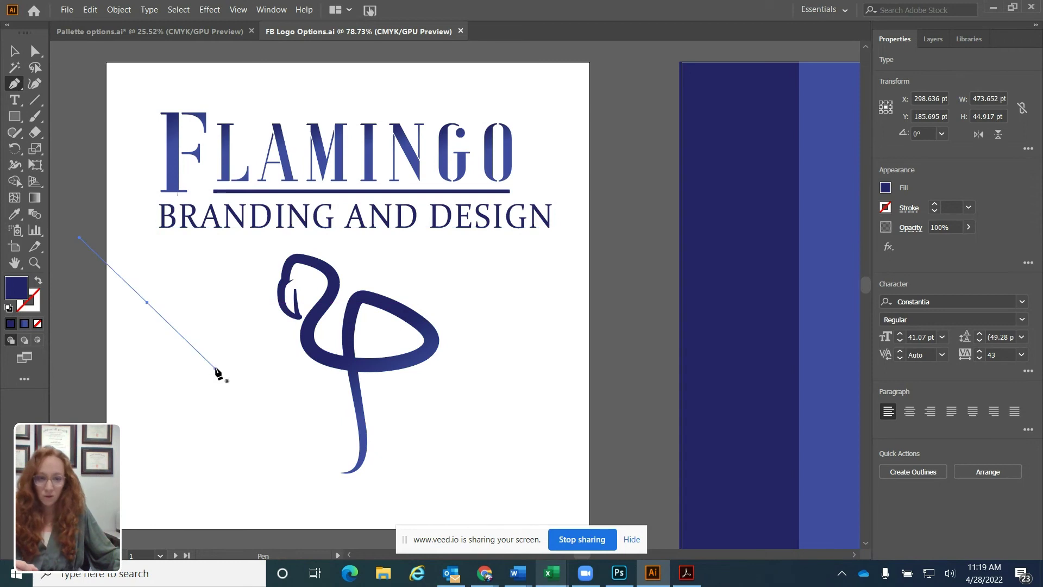
pyautogui.click(216, 369)
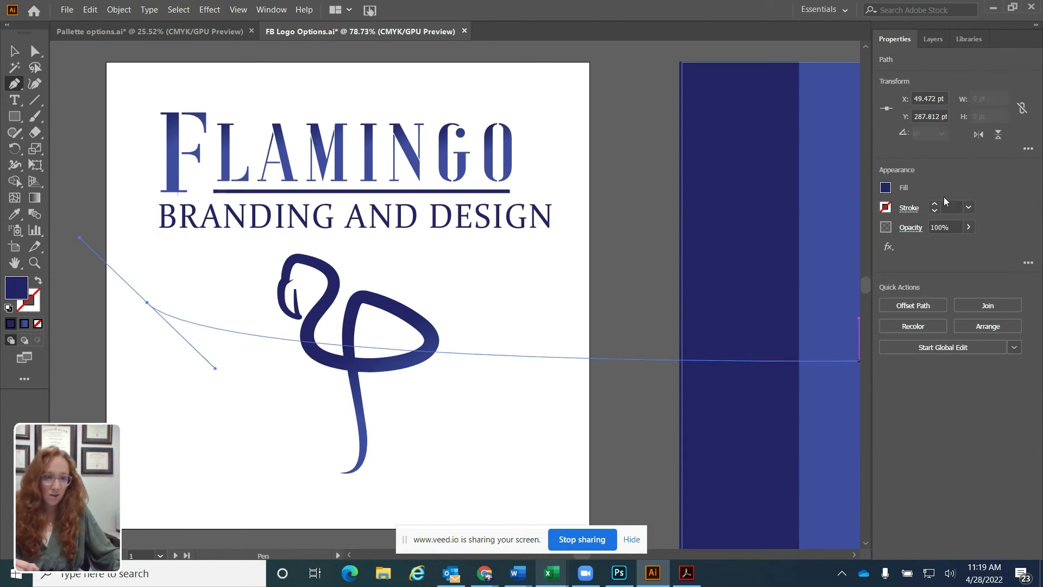
pyautogui.keyDown('ctrl'); pyautogui.click(86, 385); pyautogui.keyUp('ctrl')
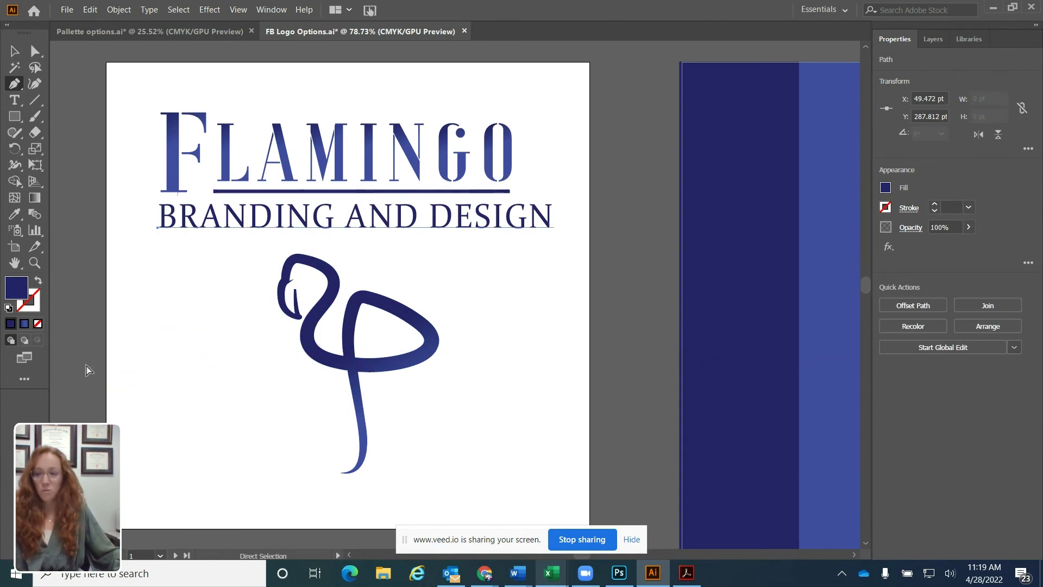
pyautogui.hotkey('ctrl', 'z')
pyautogui.press('v')
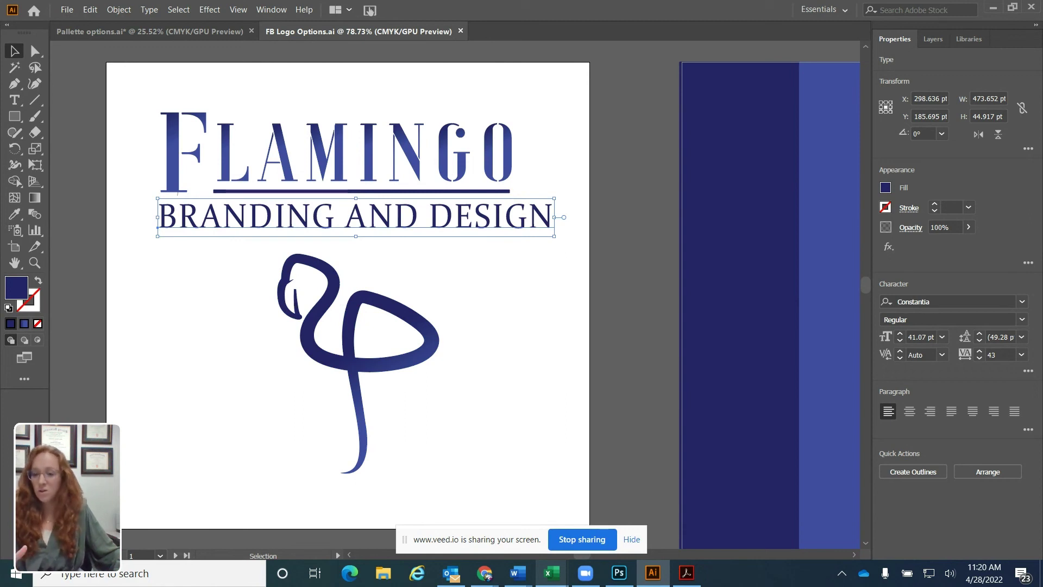
pyautogui.click(109, 556)
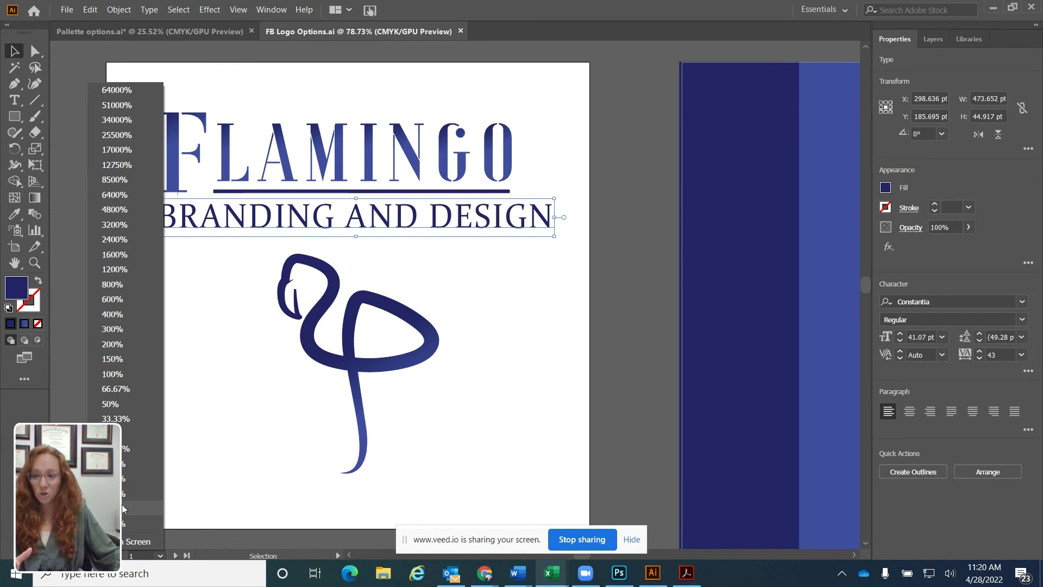
pyautogui.click(557, 347)
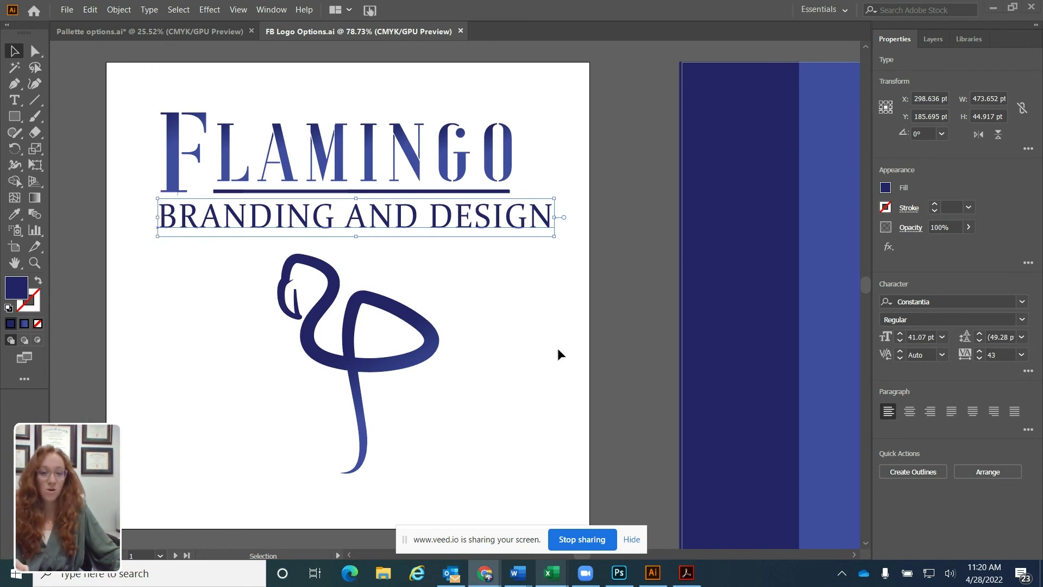